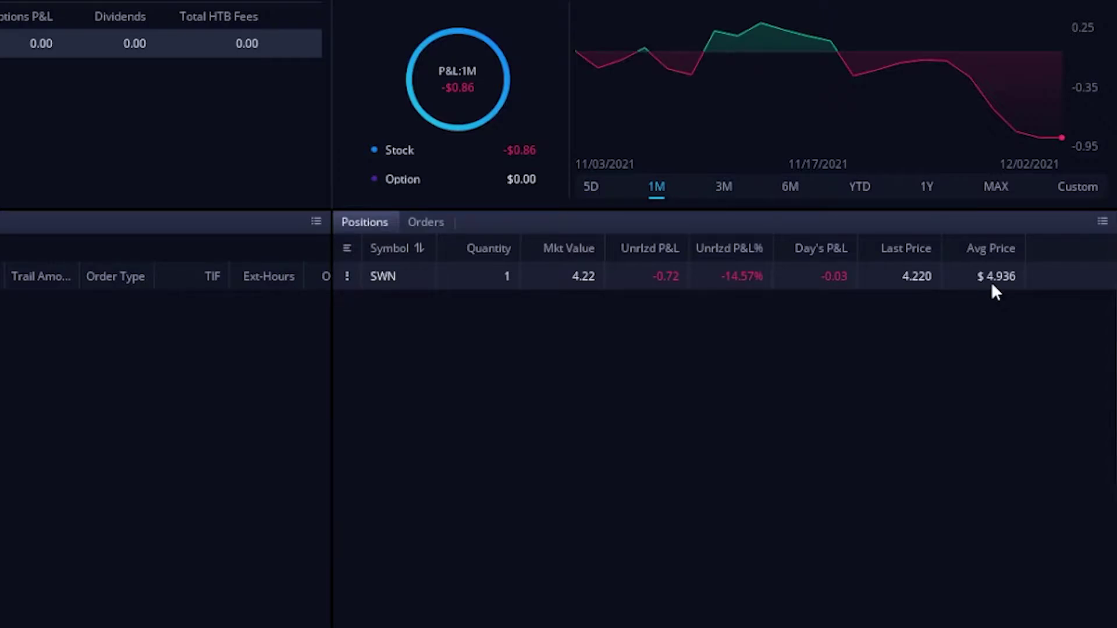
Start a 1-share sell closing the SWN position and make it a Trailing Stop order.
{"action": "right_click", "coordinate": [399, 285]}
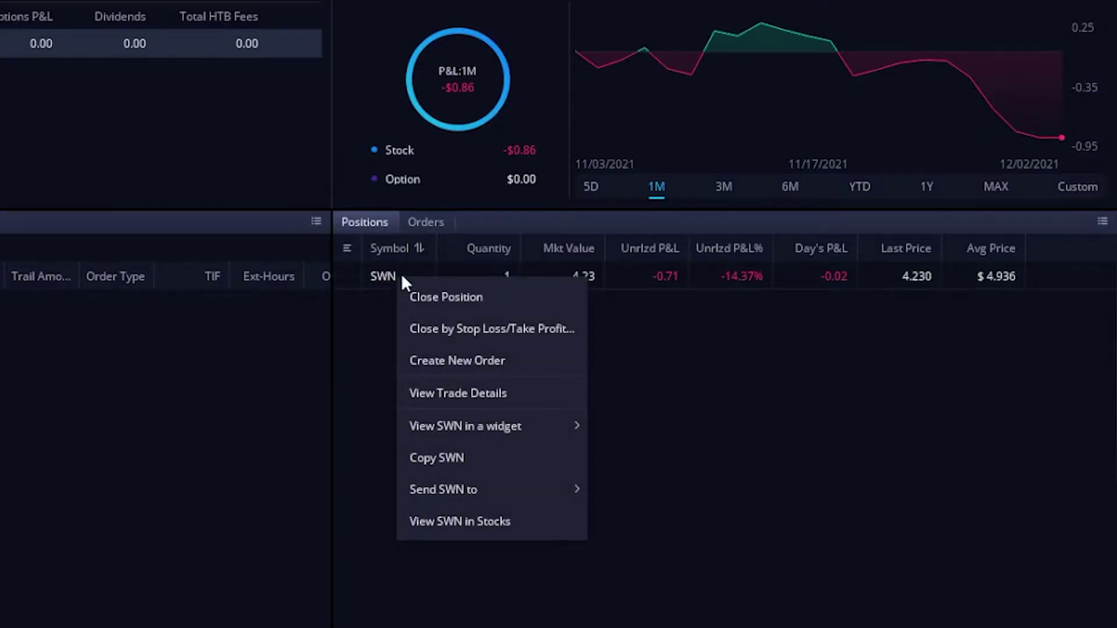
{"action": "left_click", "coordinate": [436, 297]}
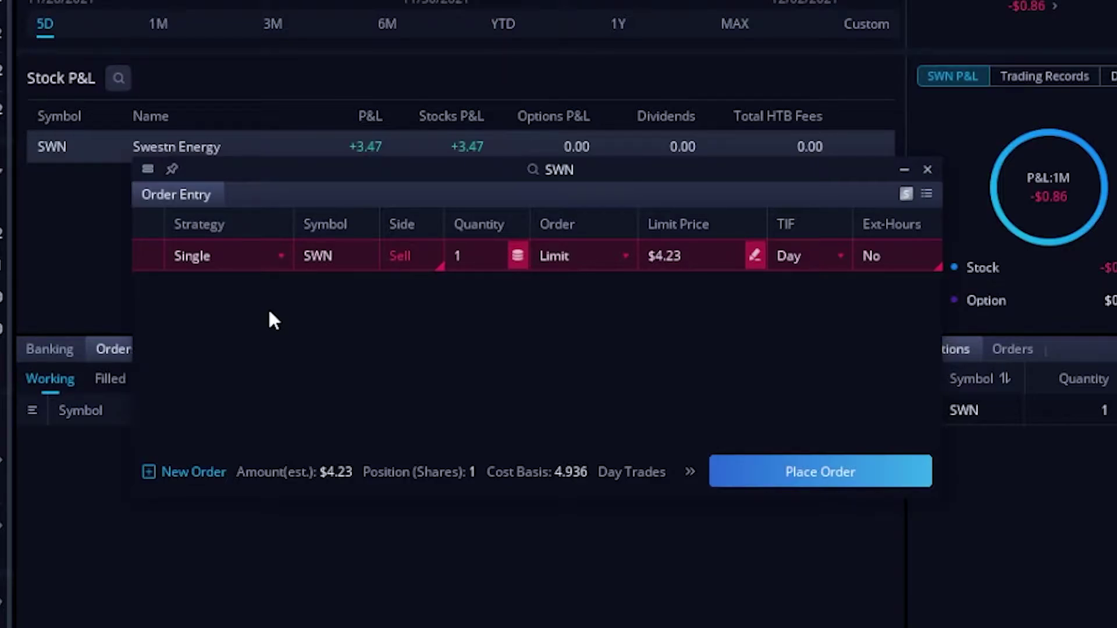
{"action": "left_click", "coordinate": [612, 263]}
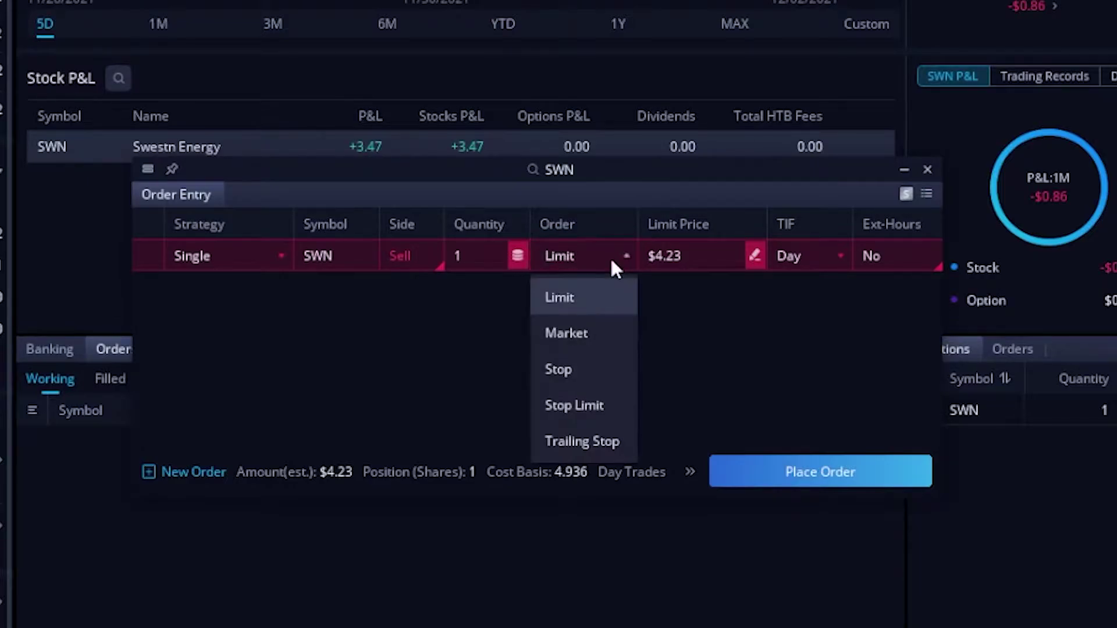
{"action": "left_click", "coordinate": [605, 441]}
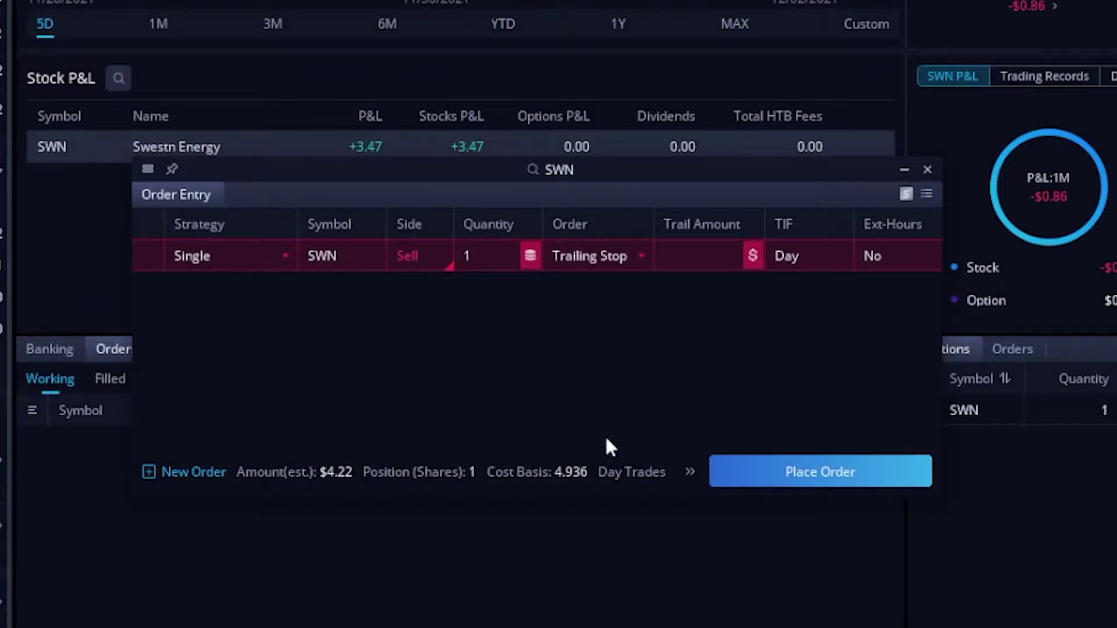
Enter a trail amount of $1 on the SWN trailing stop sell.
{"action": "left_click", "coordinate": [682, 257]}
{"action": "type", "text": "1"}
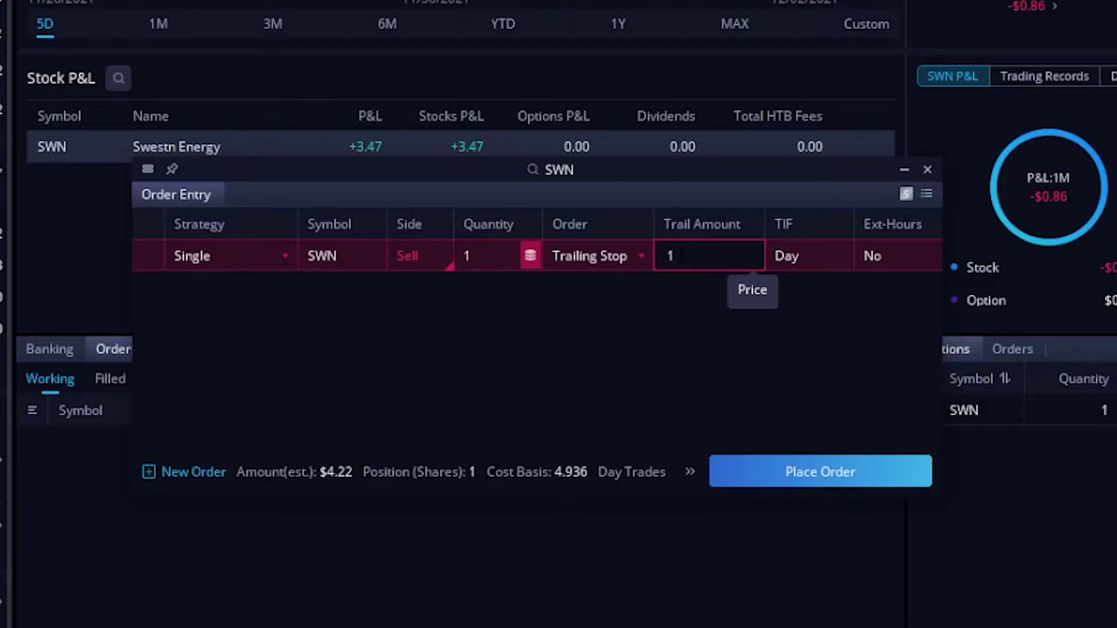
{"action": "left_click", "coordinate": [661, 325]}
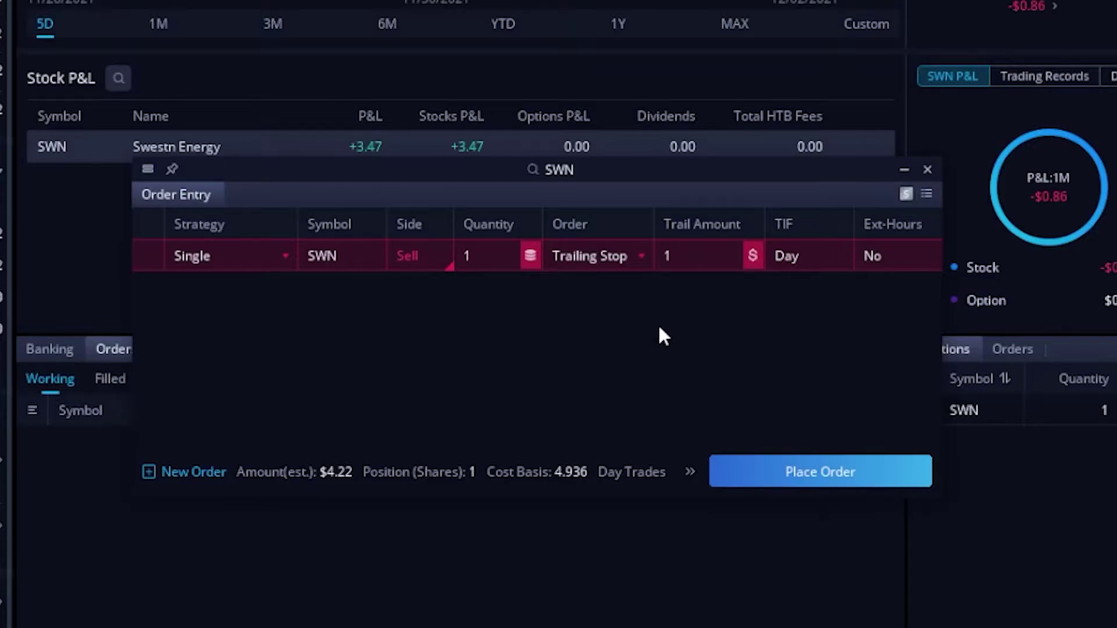
Switch the trail amount from dollars to percent and raise it to 5%.
{"action": "left_click", "coordinate": [755, 260]}
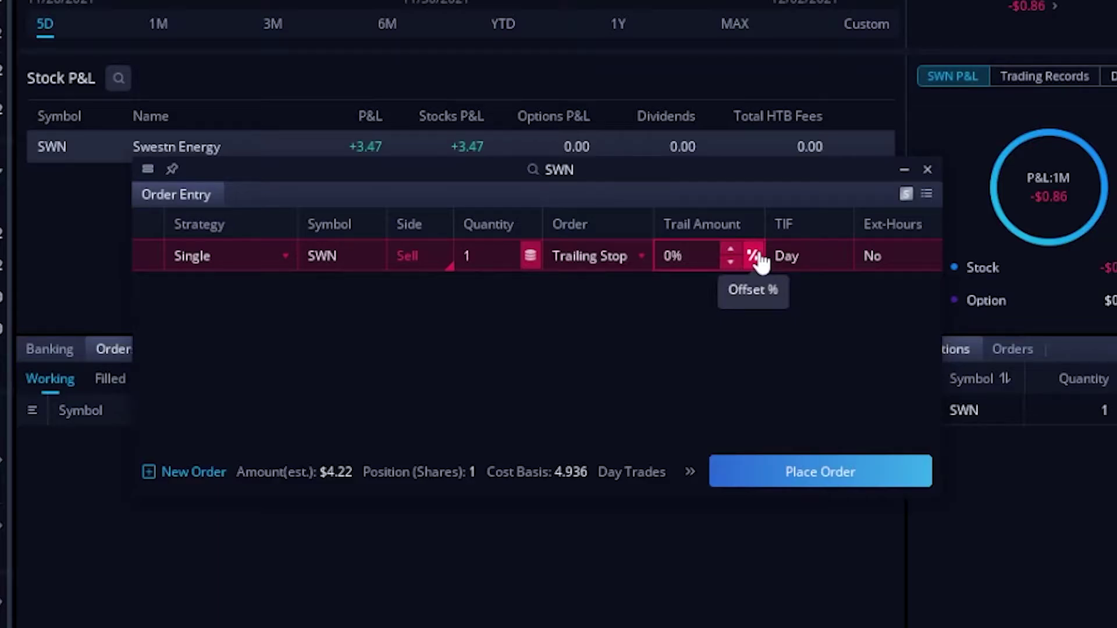
{"action": "left_click", "coordinate": [730, 250]}
{"action": "left_click", "coordinate": [730, 250]}
{"action": "left_click", "coordinate": [730, 251]}
{"action": "left_click", "coordinate": [731, 250]}
{"action": "left_click", "coordinate": [731, 252]}
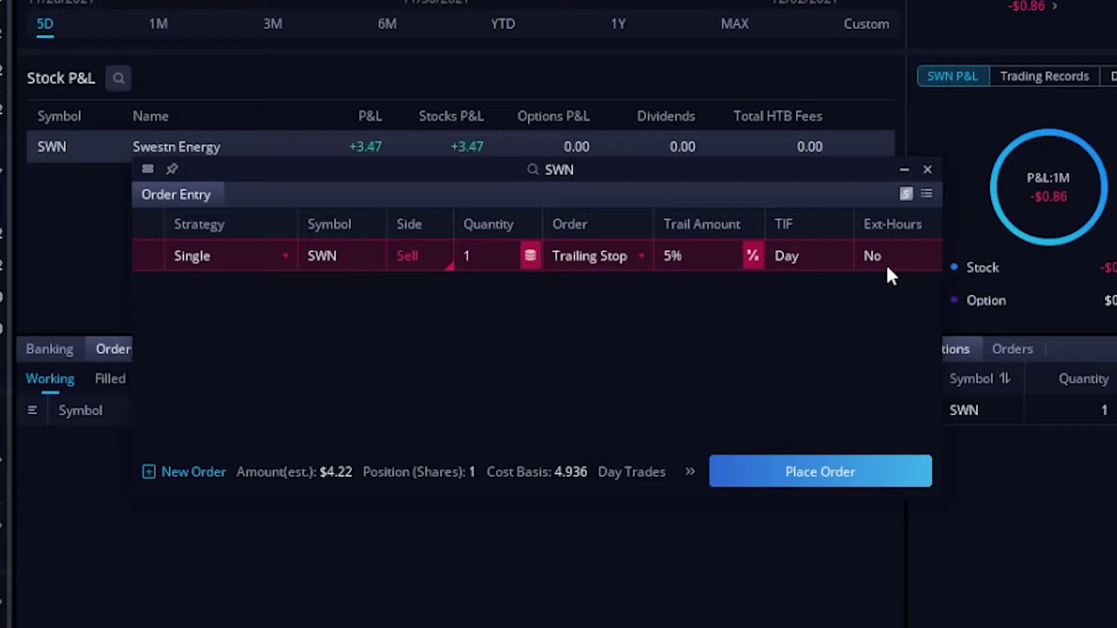
Discard the old order entry and start a new SWN close-position sell as a Trailing Stop.
{"action": "left_click", "coordinate": [927, 169]}
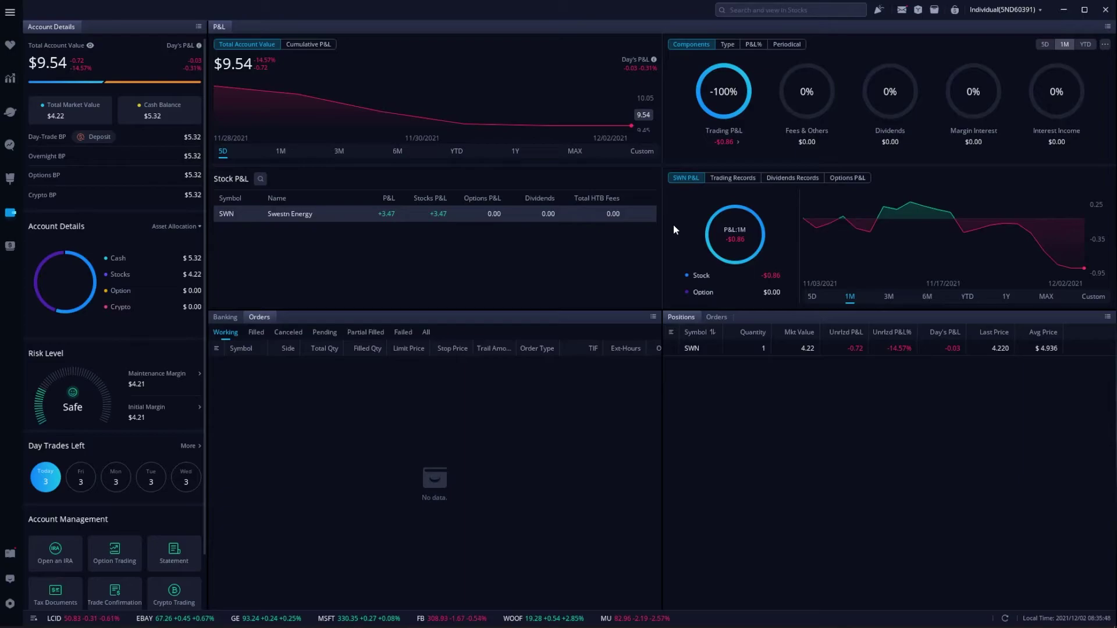
{"action": "right_click", "coordinate": [694, 351]}
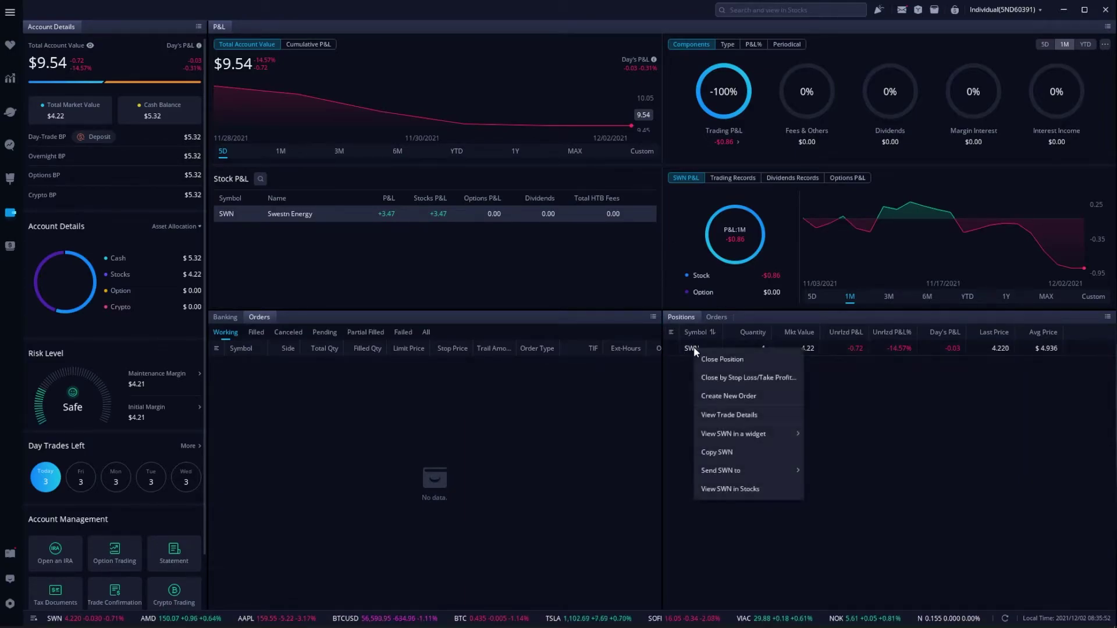
{"action": "left_click", "coordinate": [719, 360]}
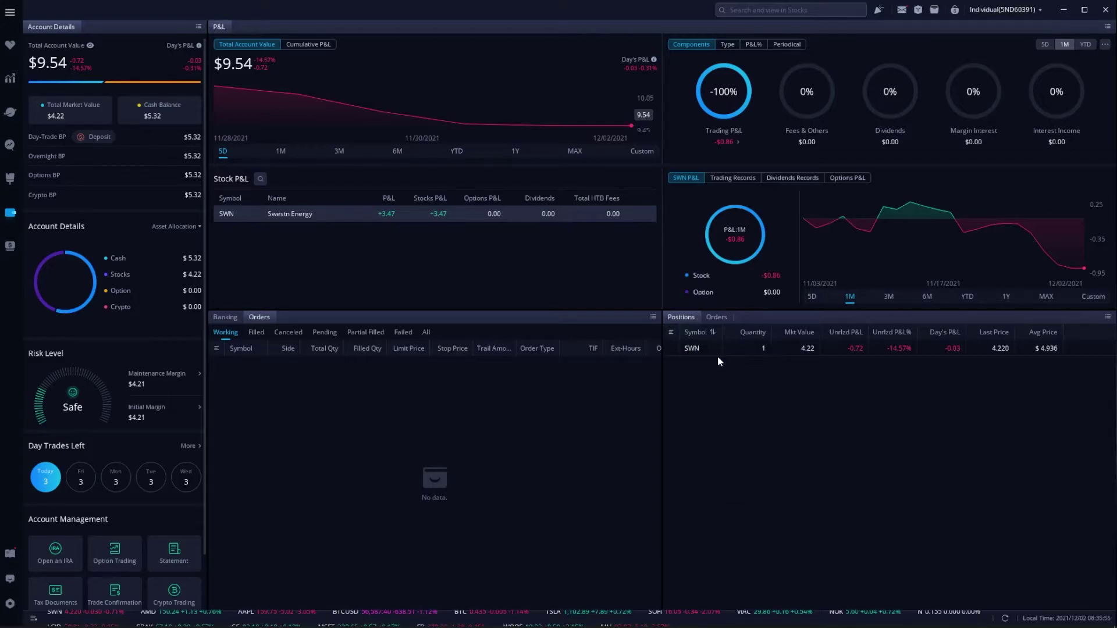
{"action": "left_click_drag", "start_coordinate": [296, 168], "coordinate": [620, 226]}
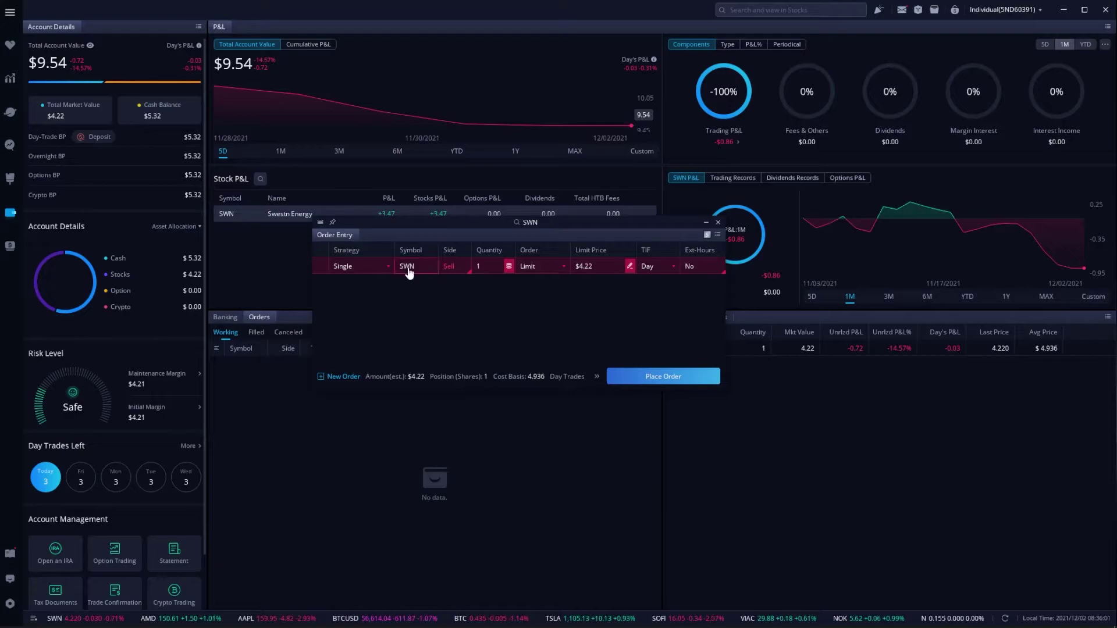
{"action": "left_click", "coordinate": [542, 265]}
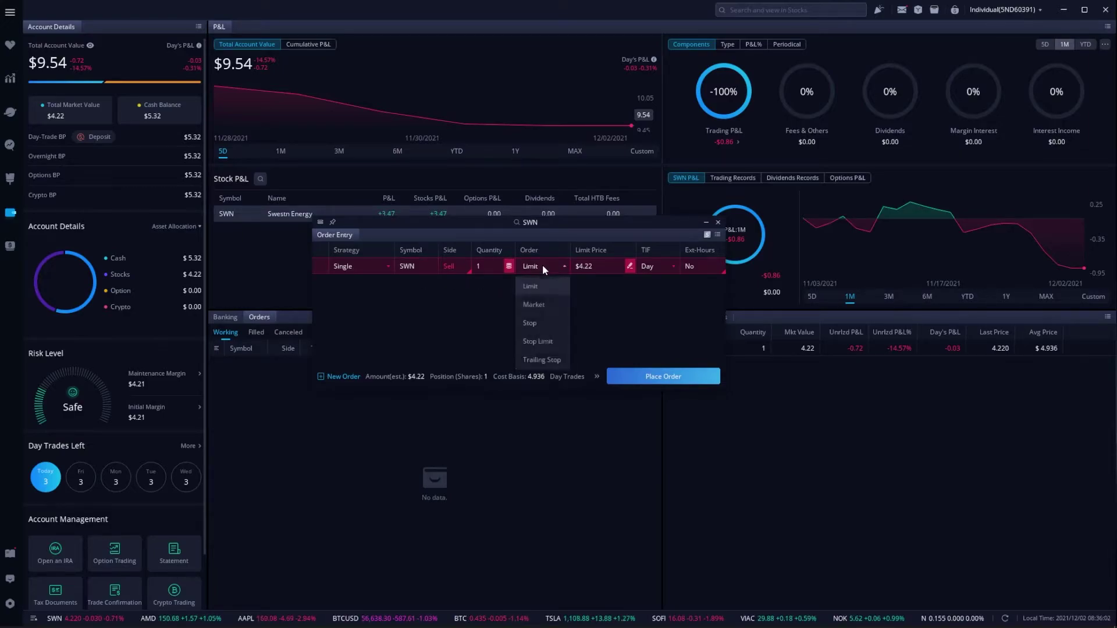
{"action": "left_click", "coordinate": [541, 363]}
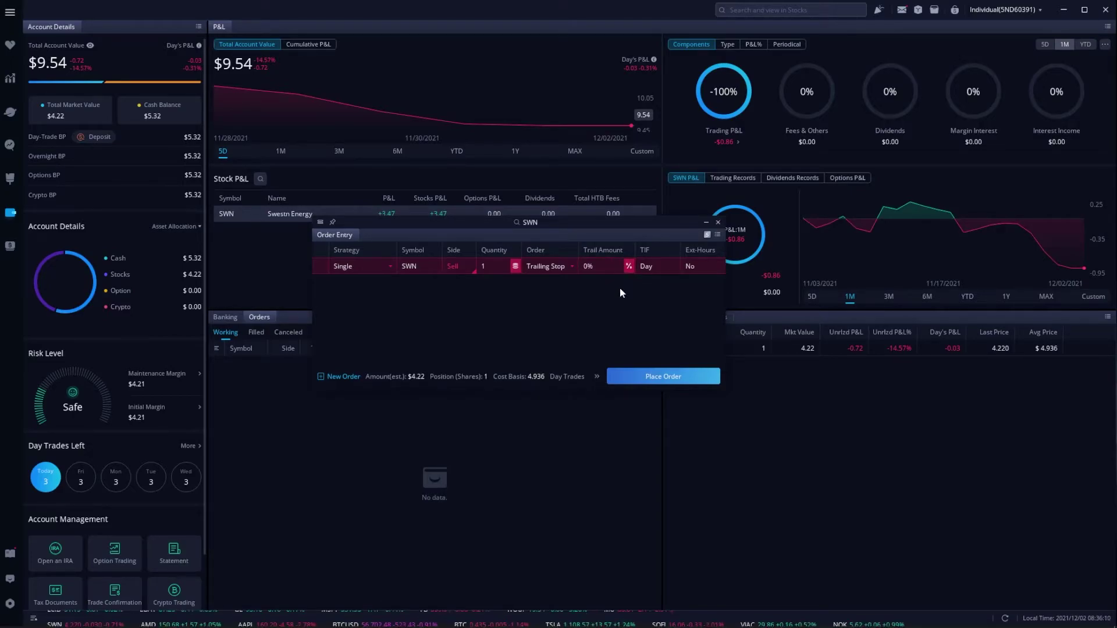
Set a 5% trail amount and submit the order for confirmation.
{"action": "left_click", "coordinate": [606, 263]}
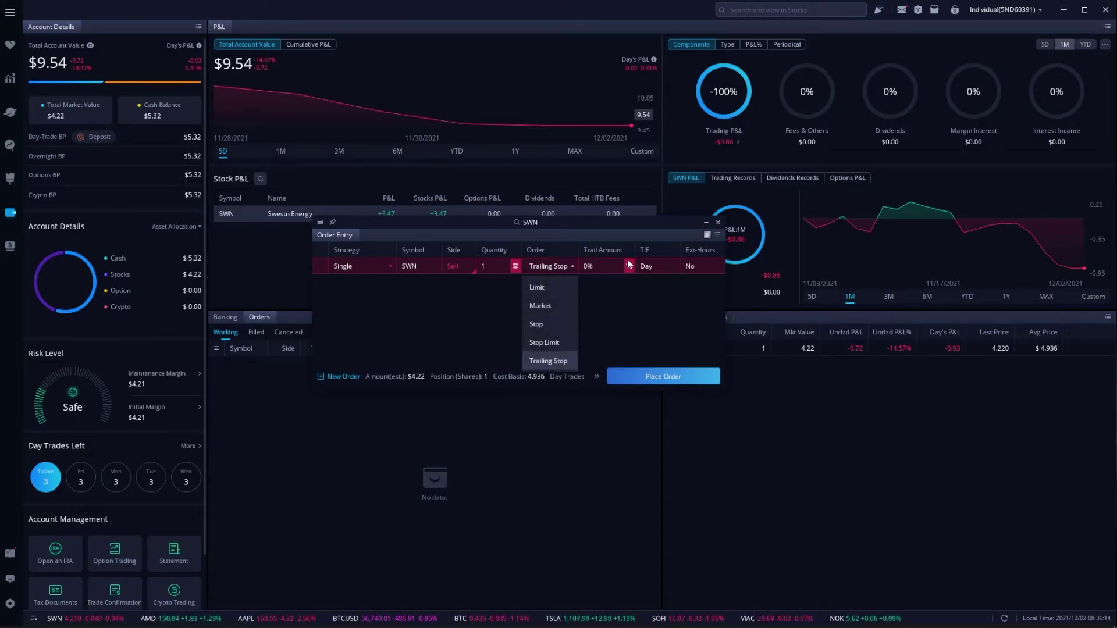
{"action": "type", "text": "5"}
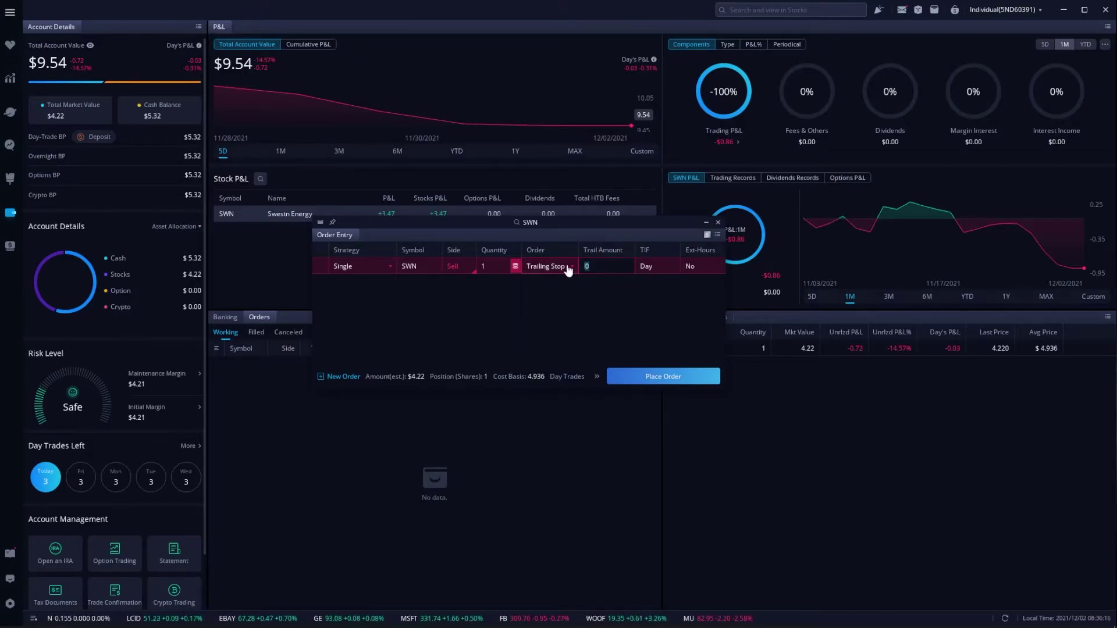
{"action": "left_click", "coordinate": [584, 278]}
{"action": "left_click", "coordinate": [675, 372]}
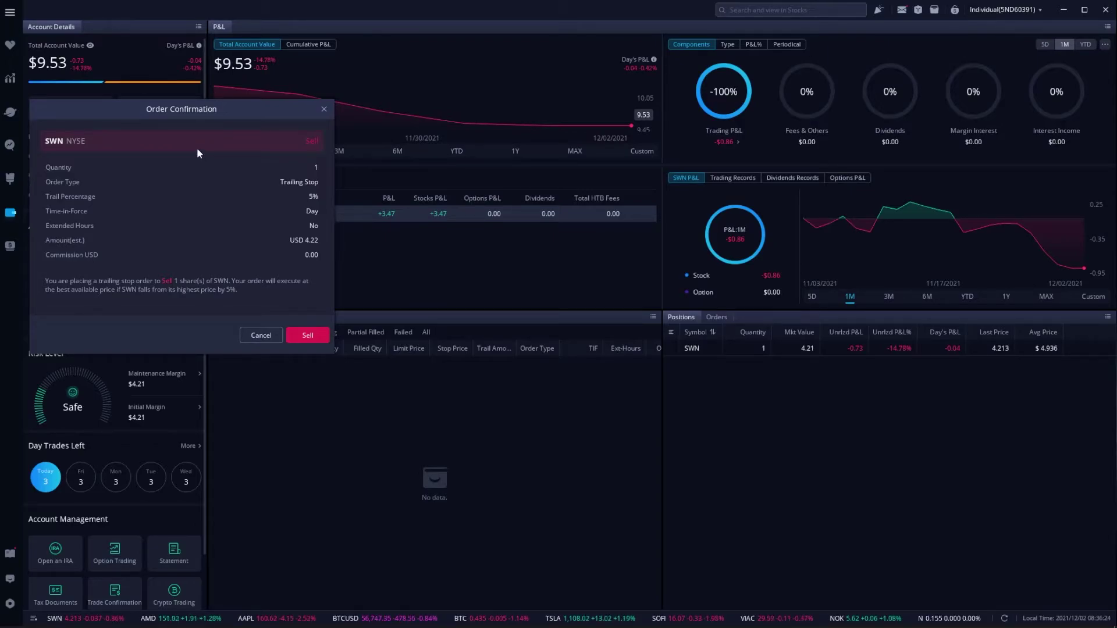
Confirm the sell so the 1-share SWN 5% trailing stop becomes a working order.
{"action": "left_click", "coordinate": [321, 334]}
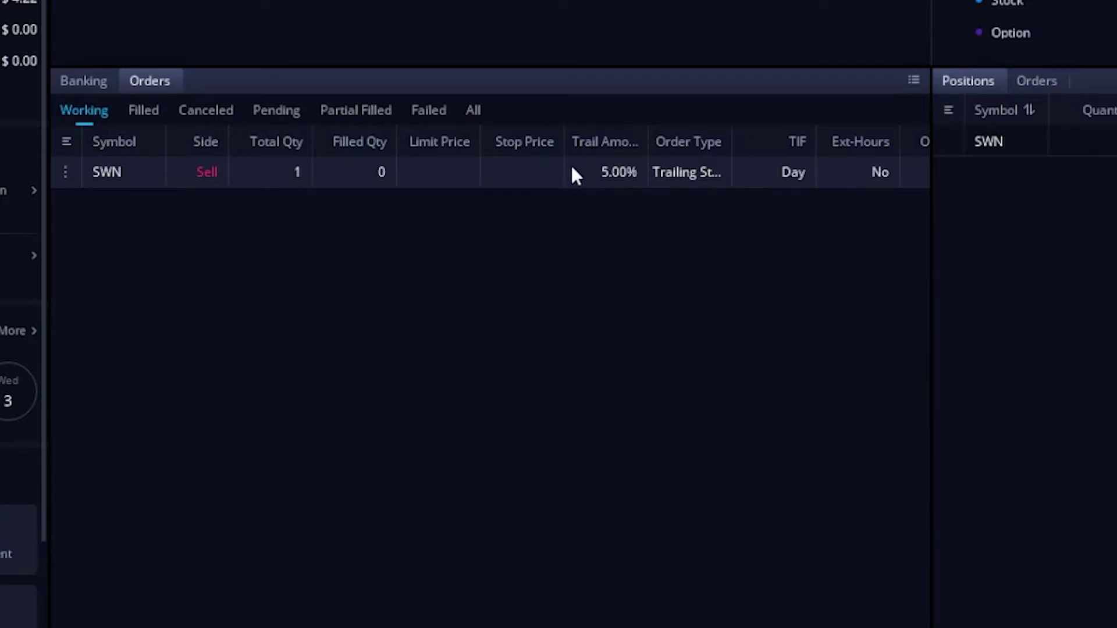
Cancel the working SWN trailing stop sell order and confirm the cancellation.
{"action": "right_click", "coordinate": [610, 177]}
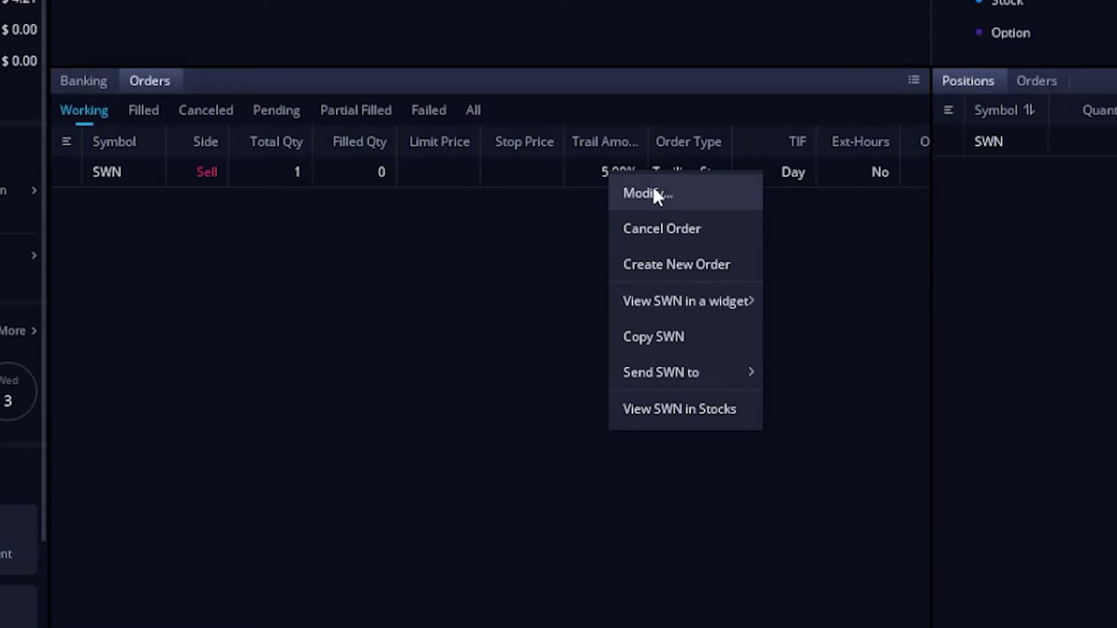
{"action": "left_click", "coordinate": [654, 225]}
{"action": "left_click", "coordinate": [294, 243]}
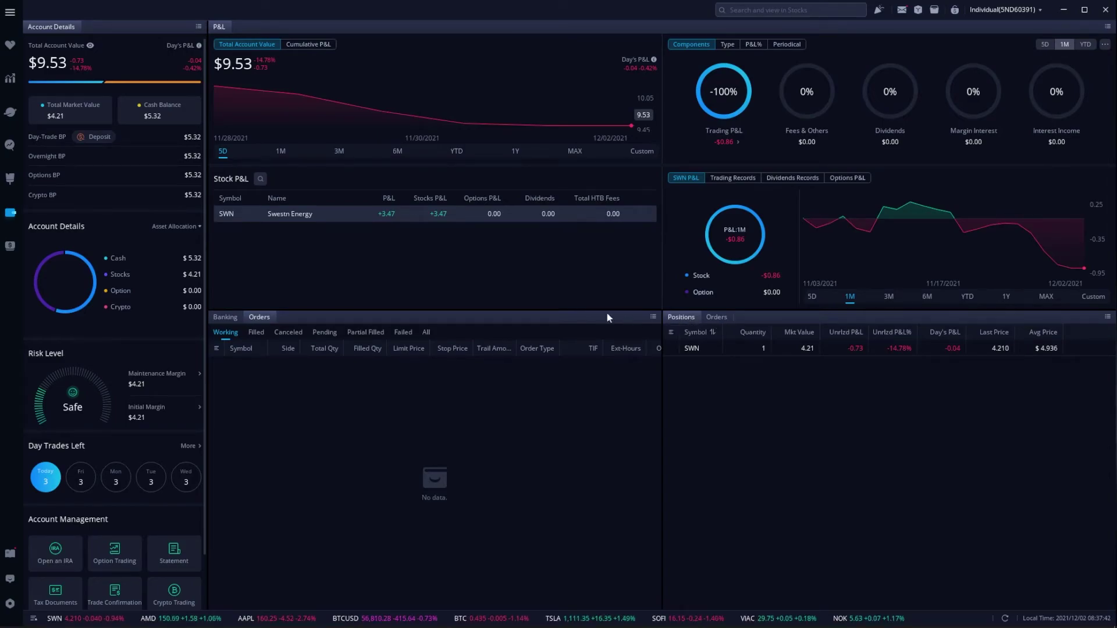
On the SWN trading page, start a close-position sell for SWN as a Trailing Stop.
{"action": "left_click", "coordinate": [10, 79]}
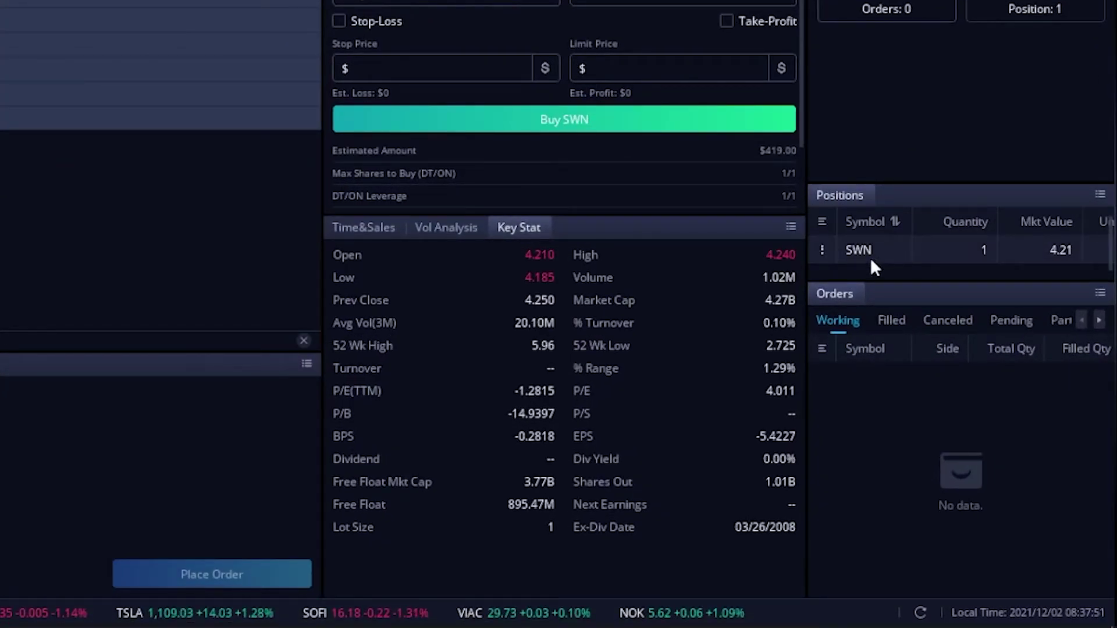
{"action": "right_click", "coordinate": [852, 255]}
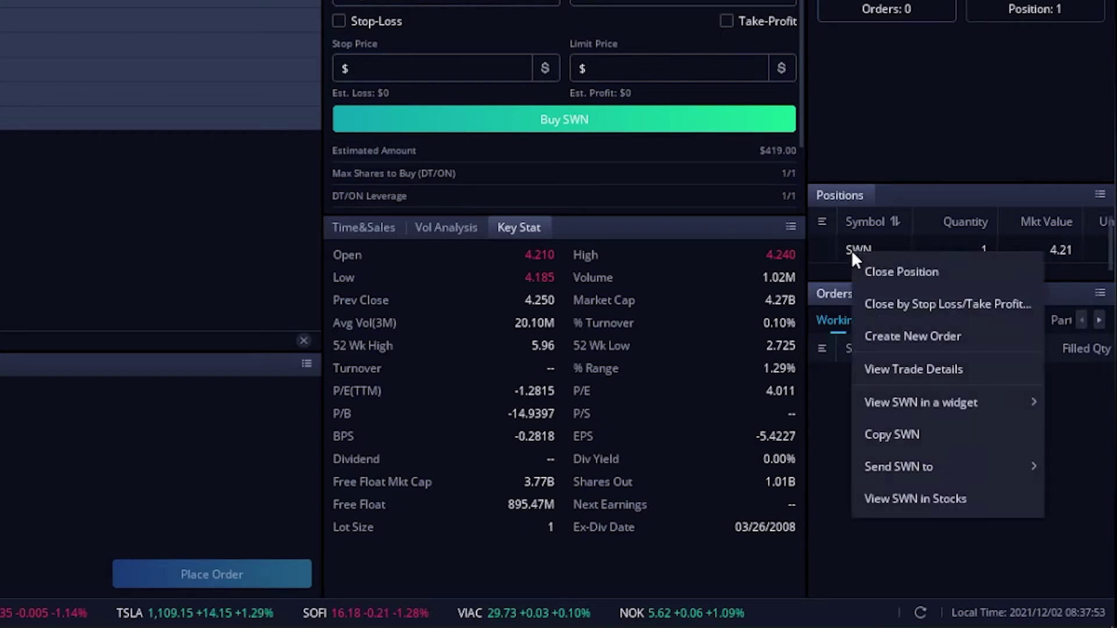
{"action": "left_click", "coordinate": [885, 271]}
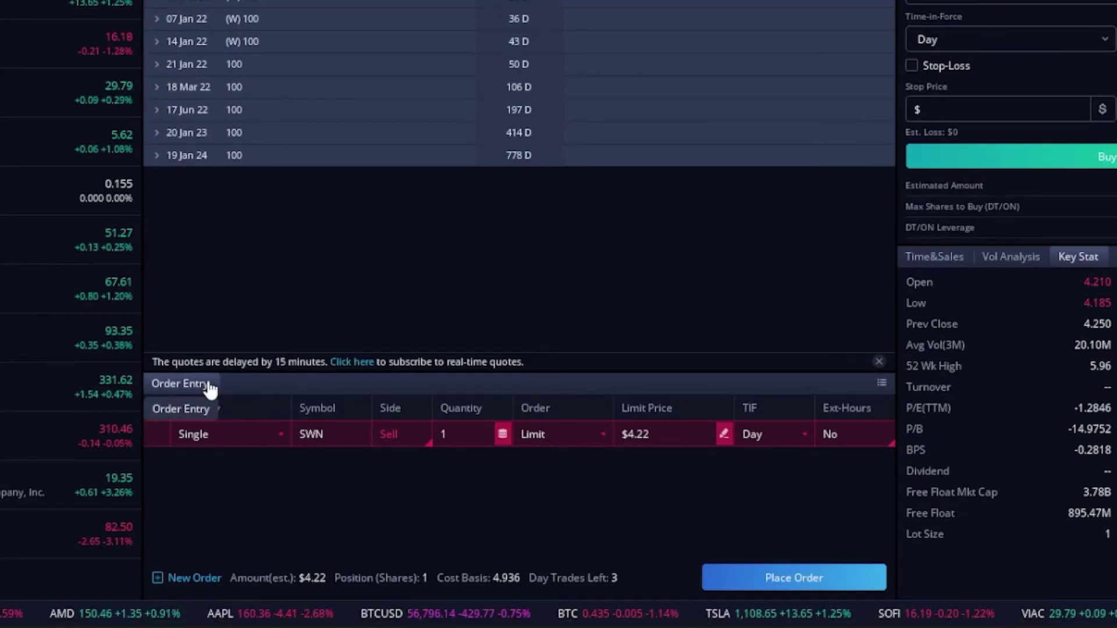
{"action": "left_click", "coordinate": [585, 440]}
{"action": "left_click", "coordinate": [557, 585]}
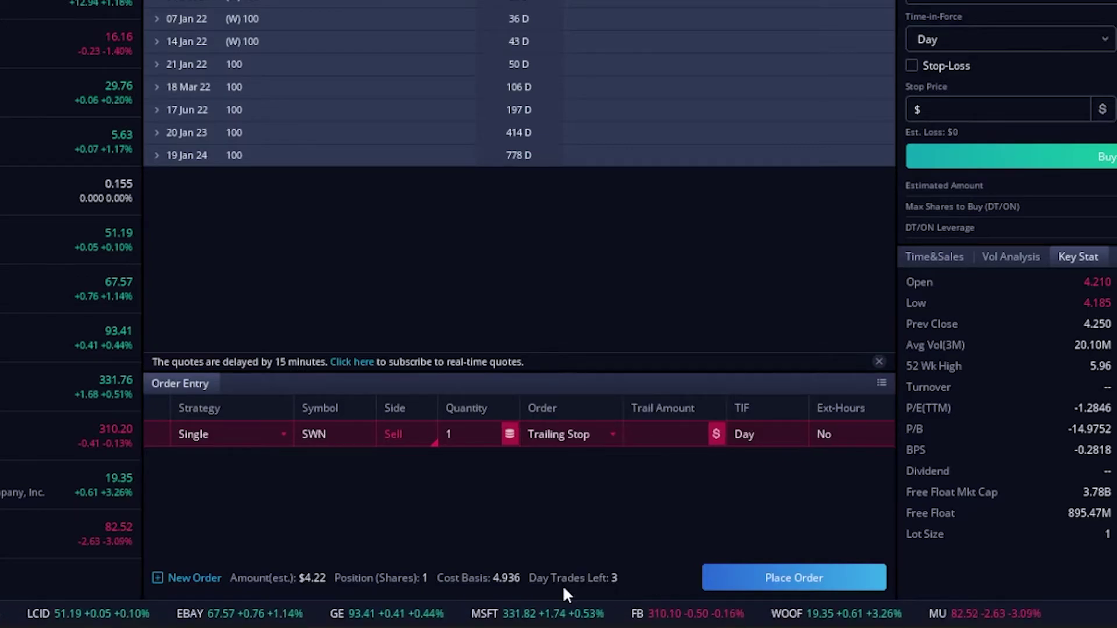
Switch the trail to a percentage, then delete the draft and show the SWN chart.
{"action": "left_click", "coordinate": [716, 437]}
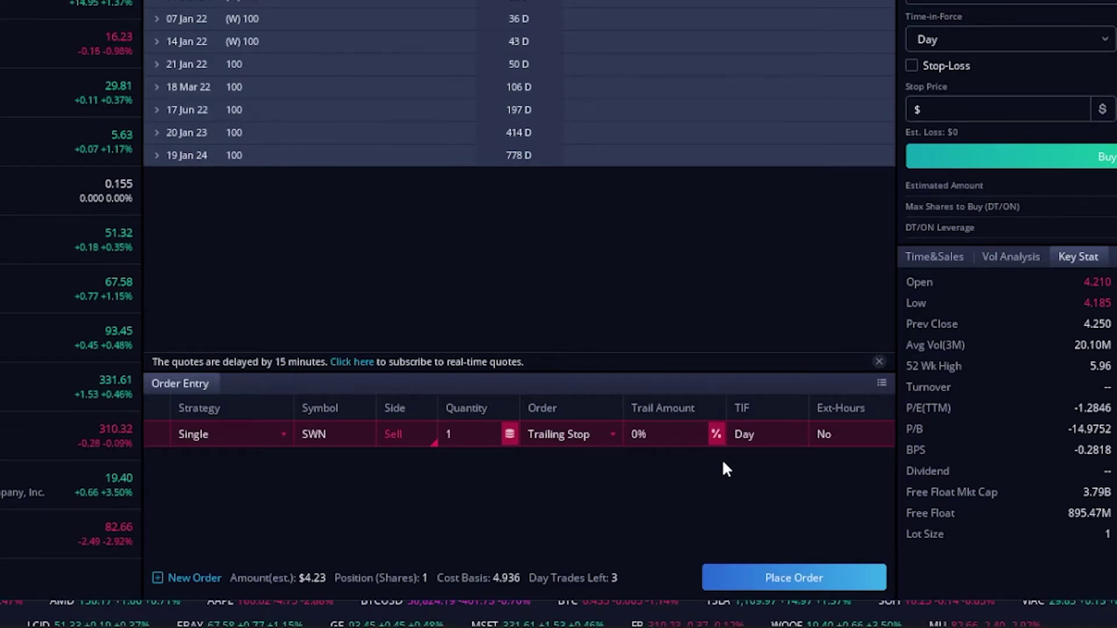
{"action": "left_click", "coordinate": [717, 449]}
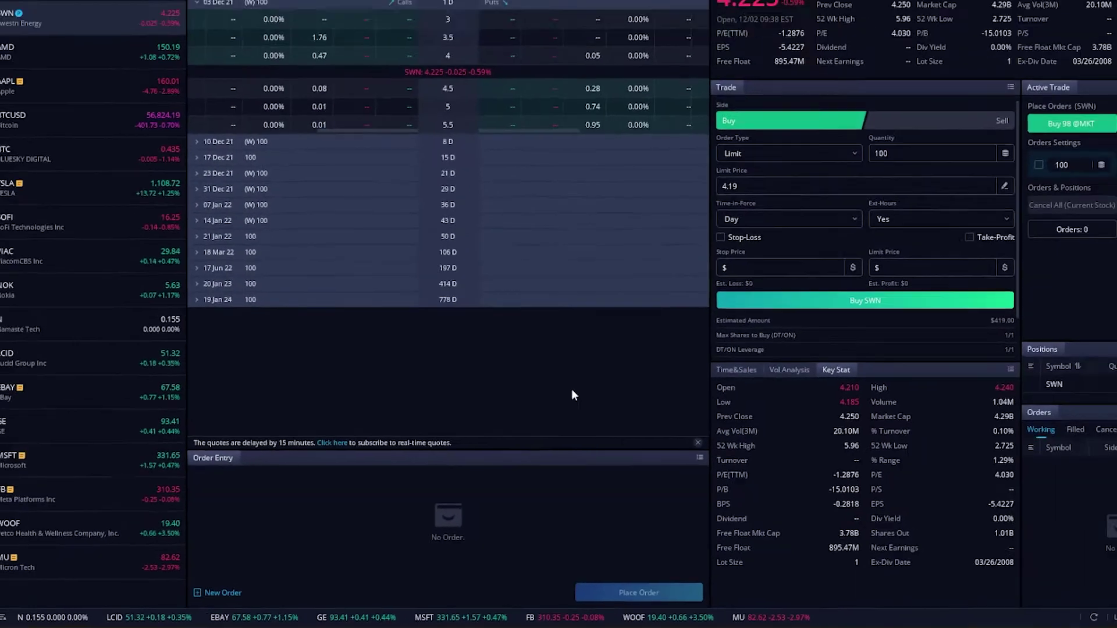
{"action": "left_click", "coordinate": [212, 27]}
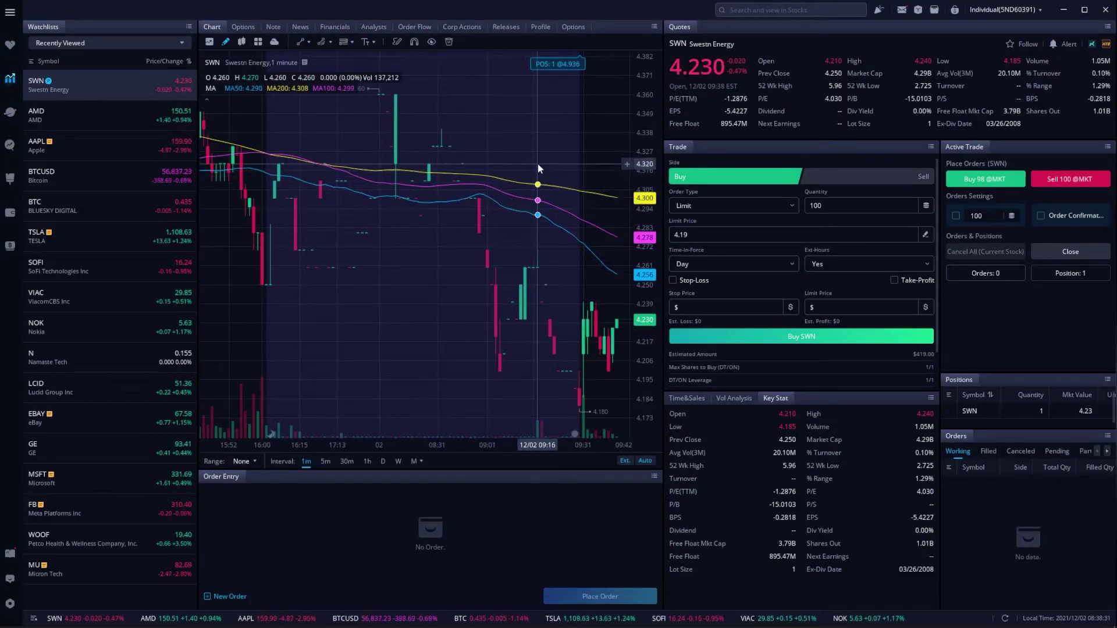
{"action": "right_click", "coordinate": [551, 152]}
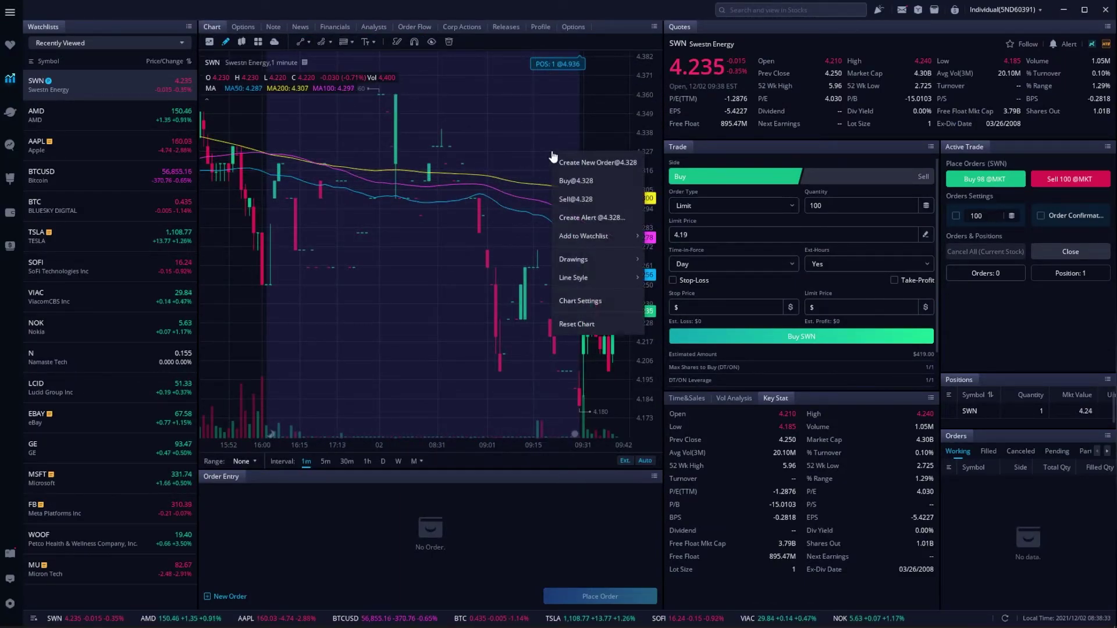
{"action": "left_click", "coordinate": [586, 162]}
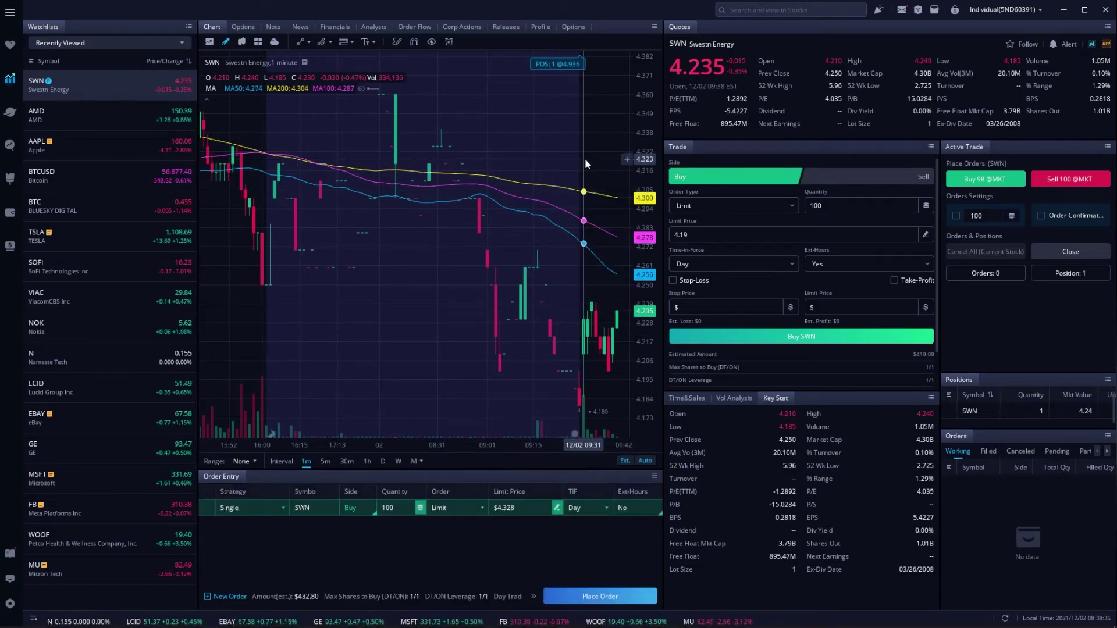
{"action": "left_click", "coordinate": [350, 508]}
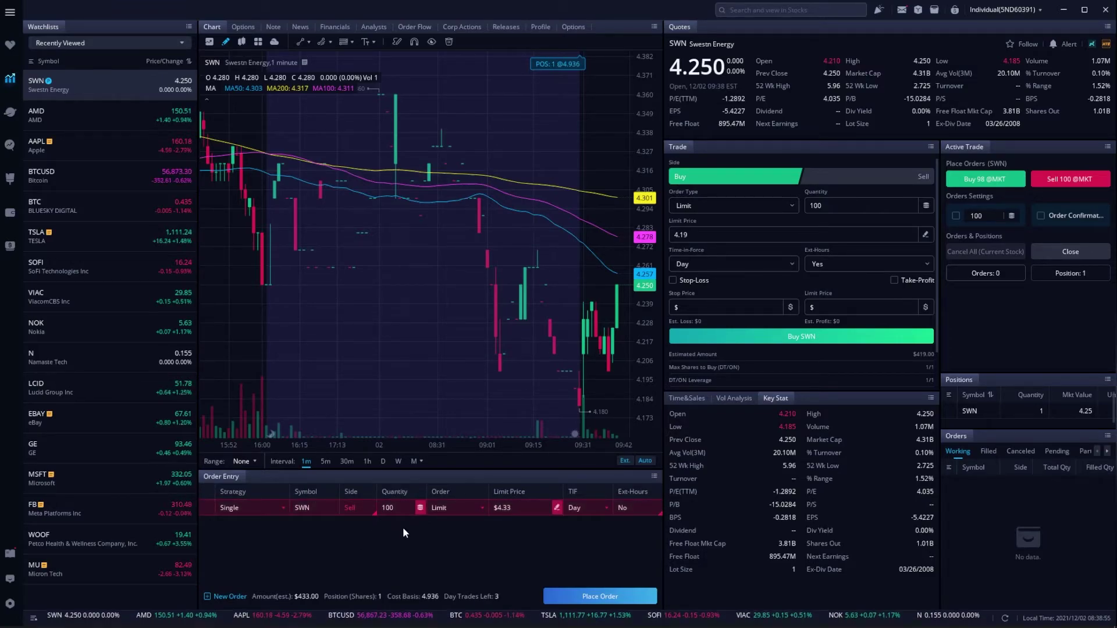
{"action": "left_click", "coordinate": [456, 509]}
{"action": "left_click", "coordinate": [456, 599]}
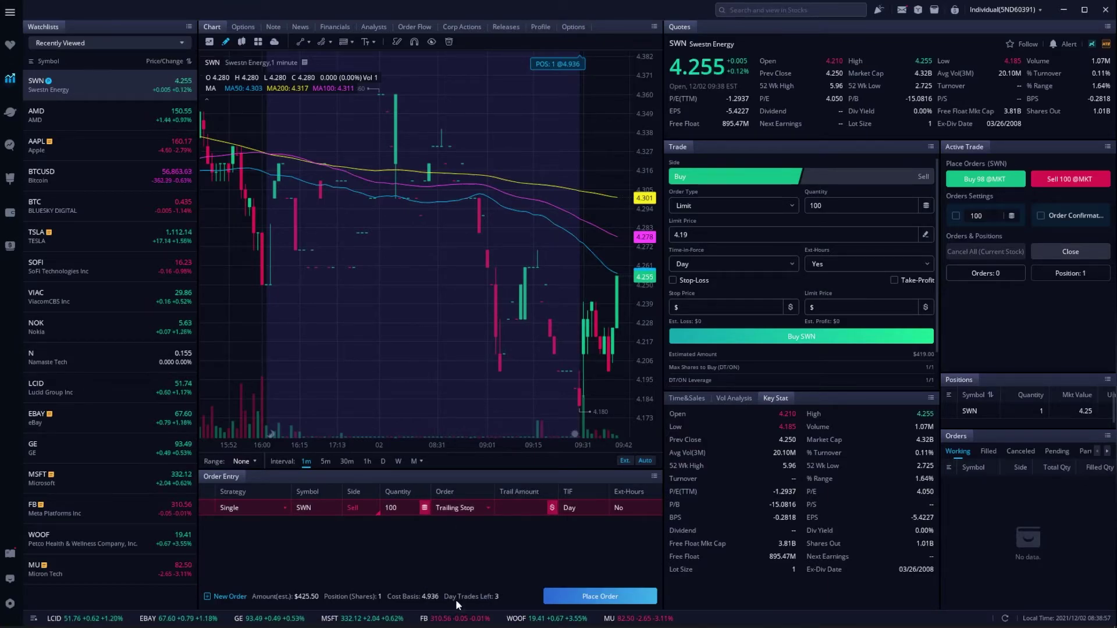
{"action": "left_click", "coordinate": [399, 506]}
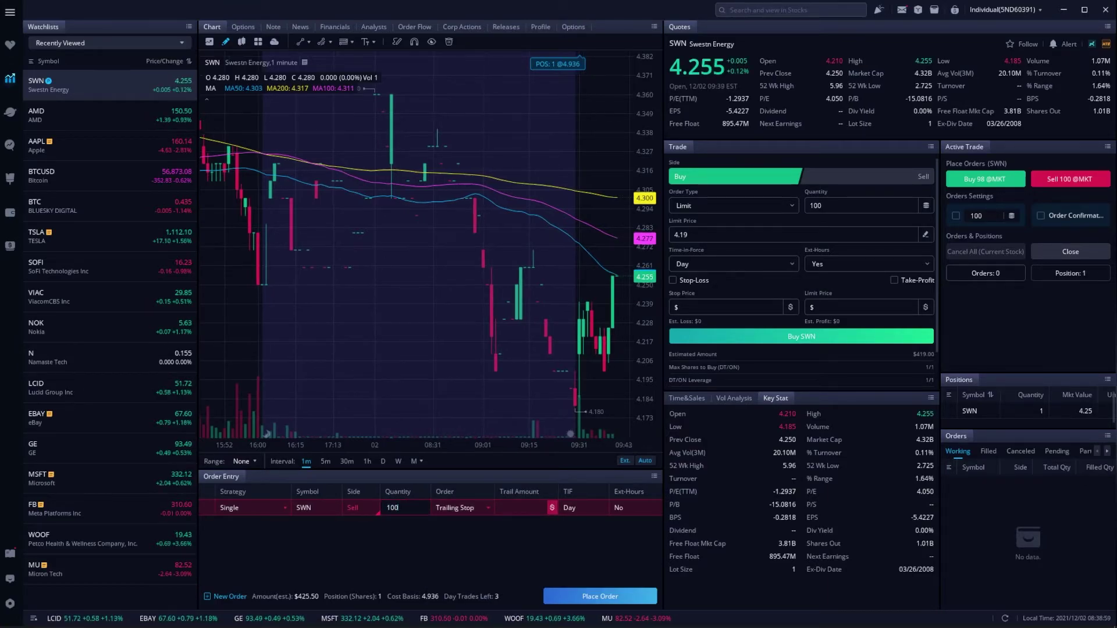
{"action": "type", "text": "1"}
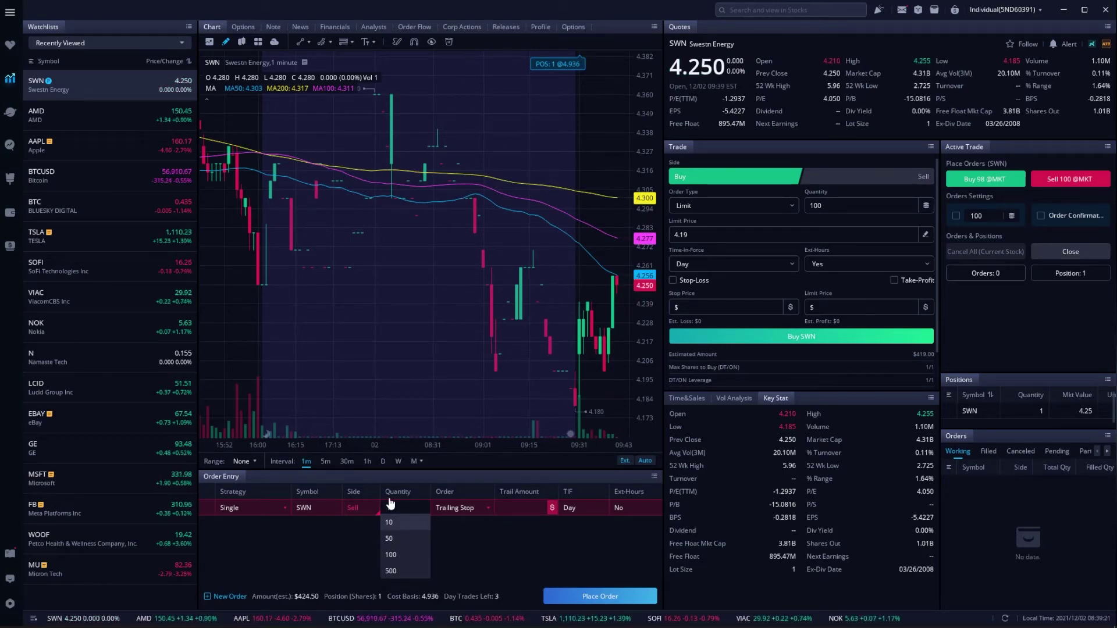
{"action": "type", "text": "1"}
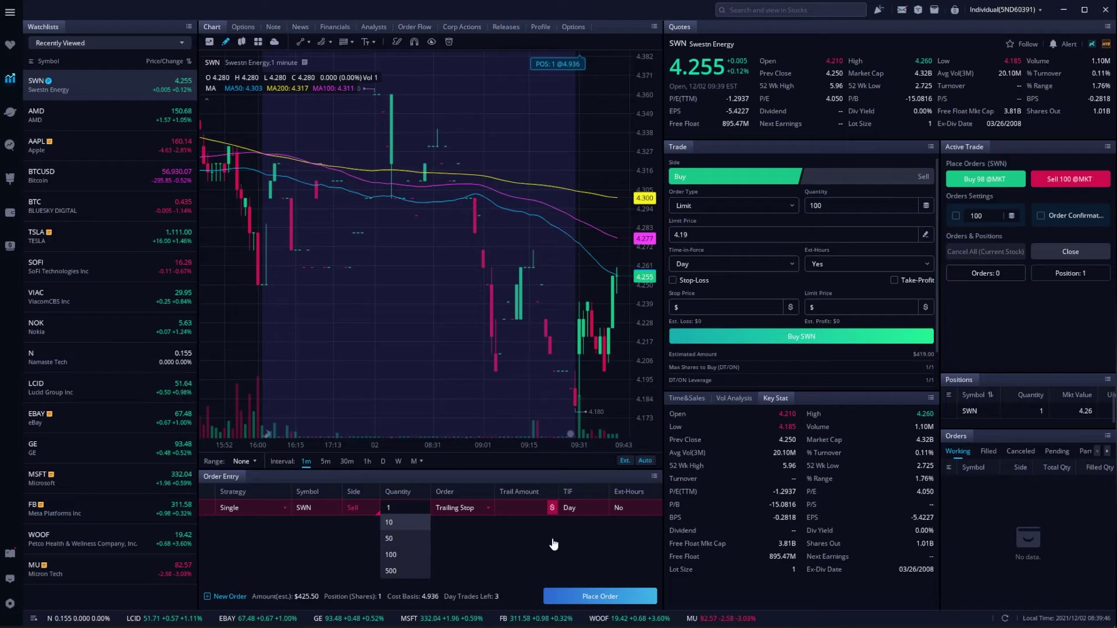
{"action": "left_click", "coordinate": [601, 519]}
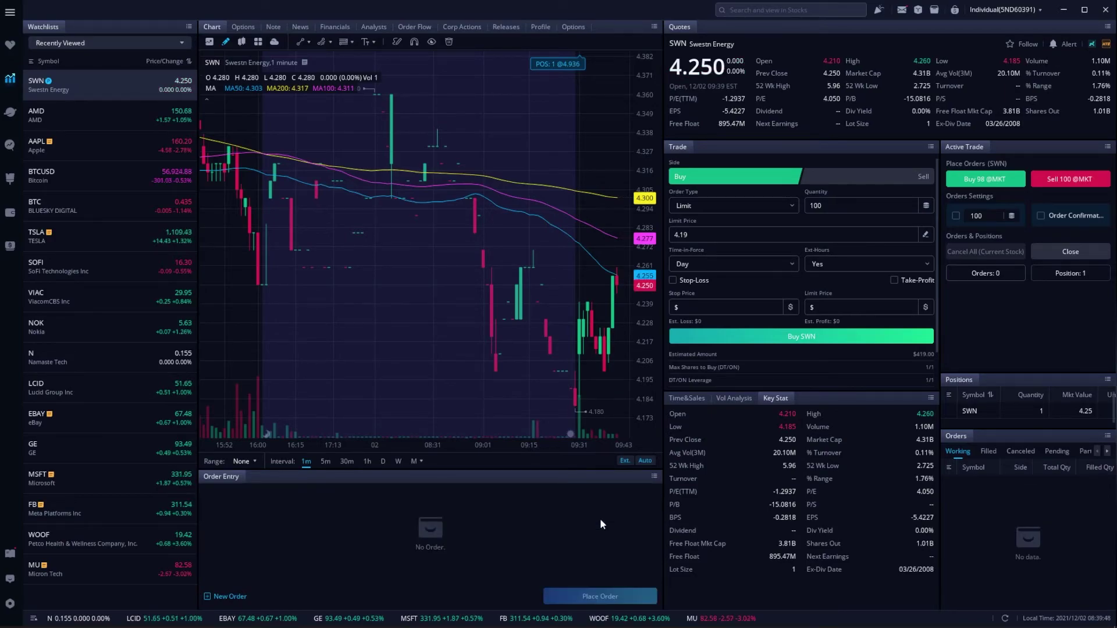
From the chart, draft a 100-share SWN buy as a Trailing Stop with trail amount 5.
{"action": "right_click", "coordinate": [562, 154]}
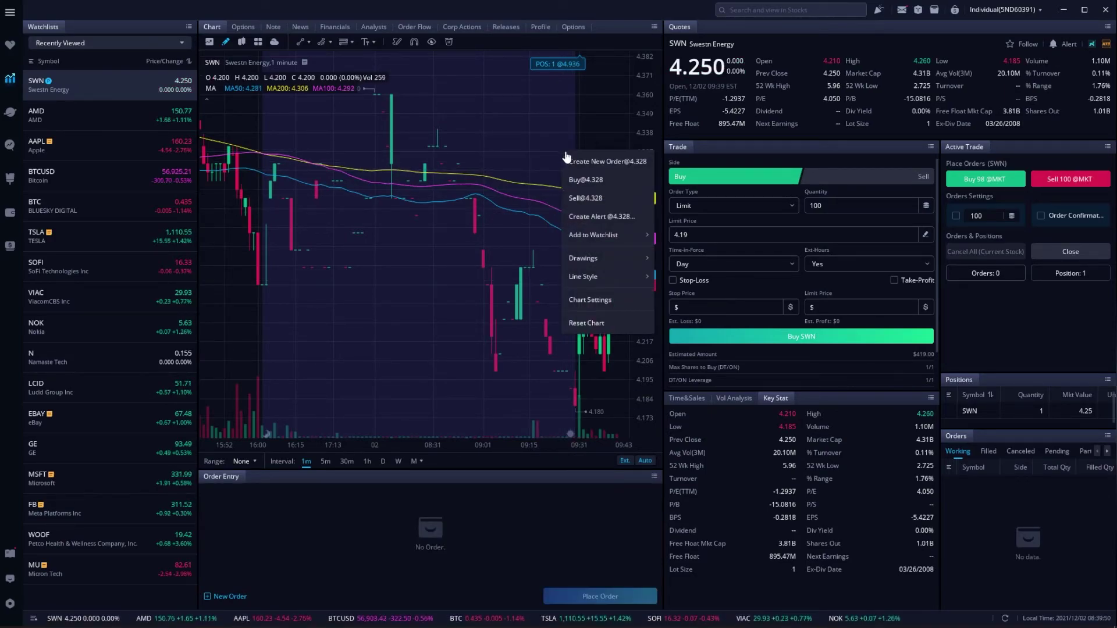
{"action": "left_click", "coordinate": [570, 161]}
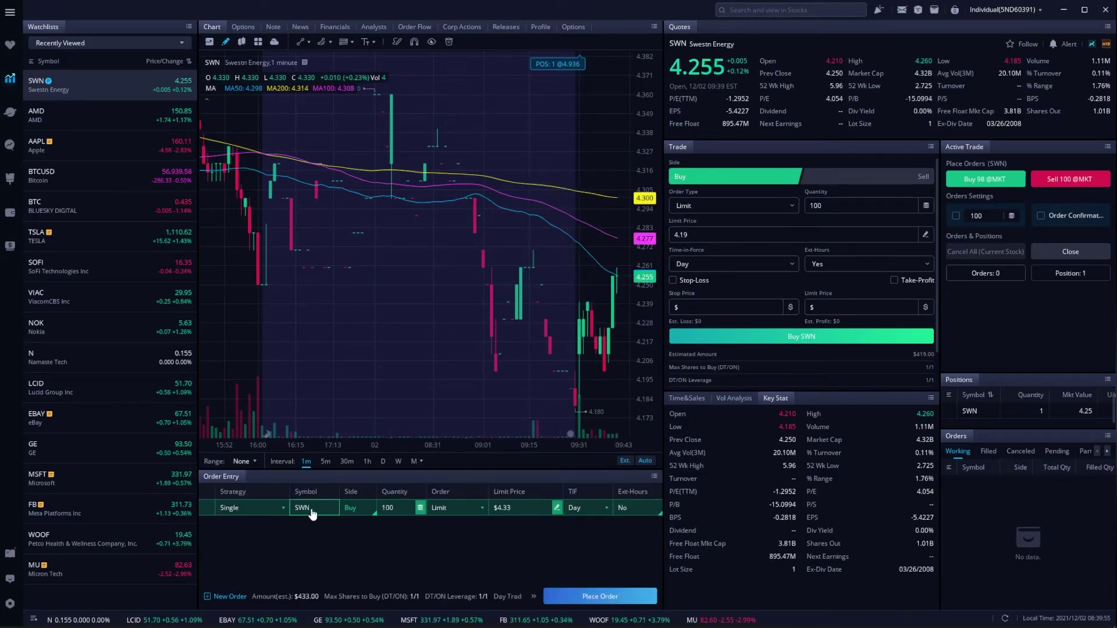
{"action": "left_click", "coordinate": [457, 507]}
{"action": "left_click", "coordinate": [459, 601]}
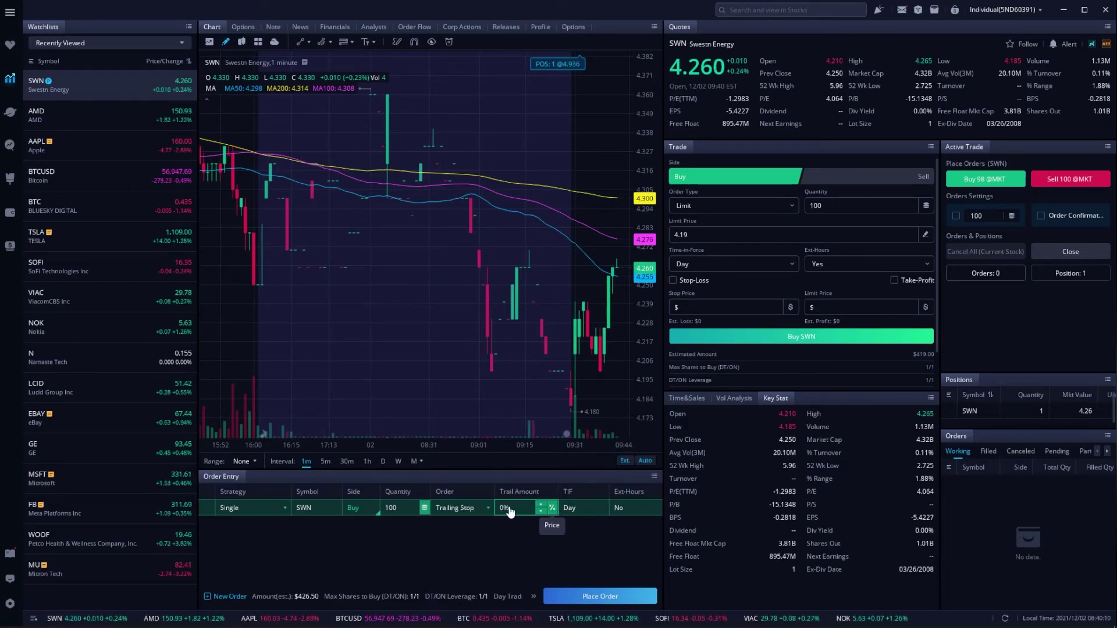
{"action": "left_click", "coordinate": [553, 510]}
{"action": "type", "text": "5"}
{"action": "key", "text": "Return"}
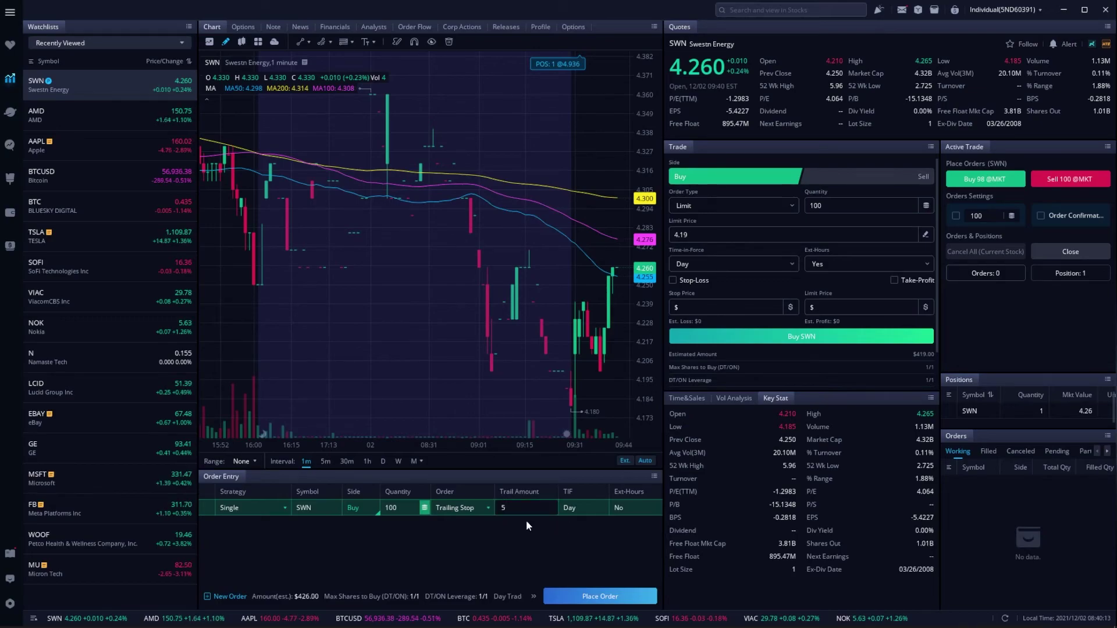